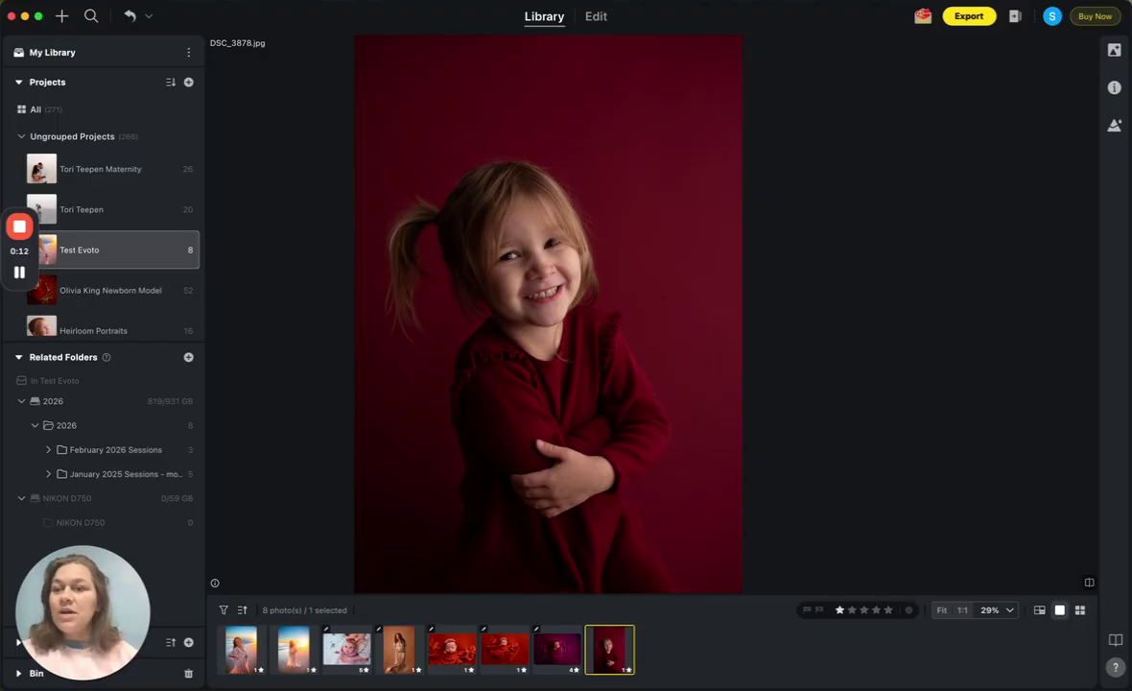
Import the photo DSC_3896.jpg from the "to edit" folder into the current project, Test Evoto.
click(62, 17)
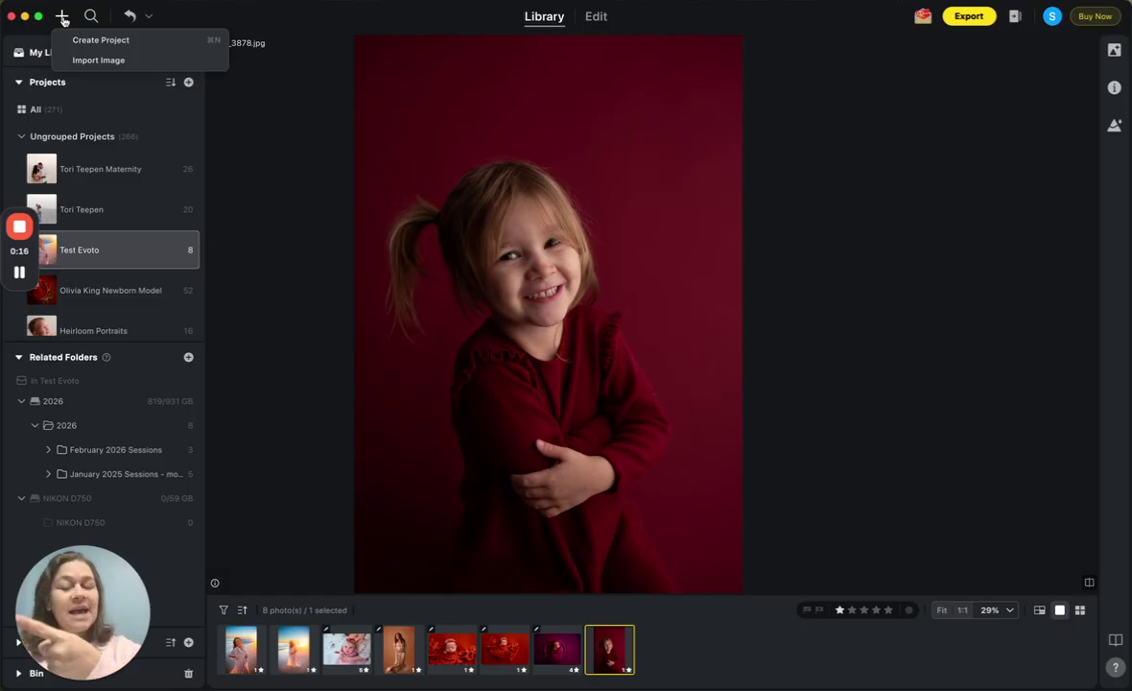
click(100, 60)
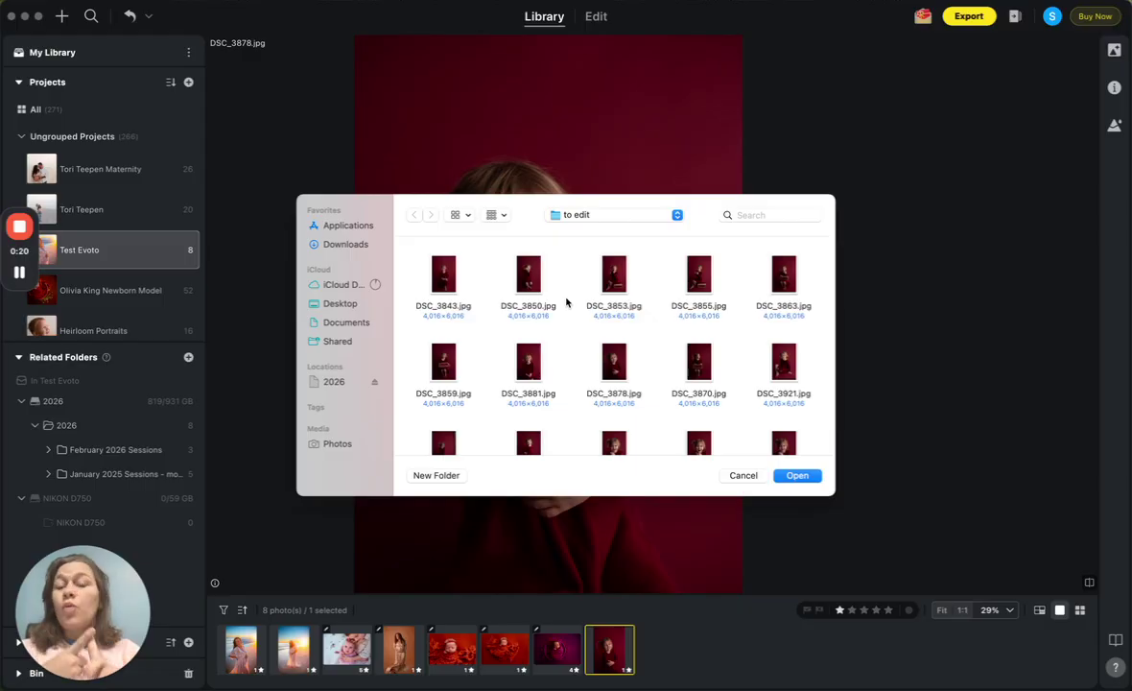
scroll(566, 303, down, 3)
double_click(615, 395)
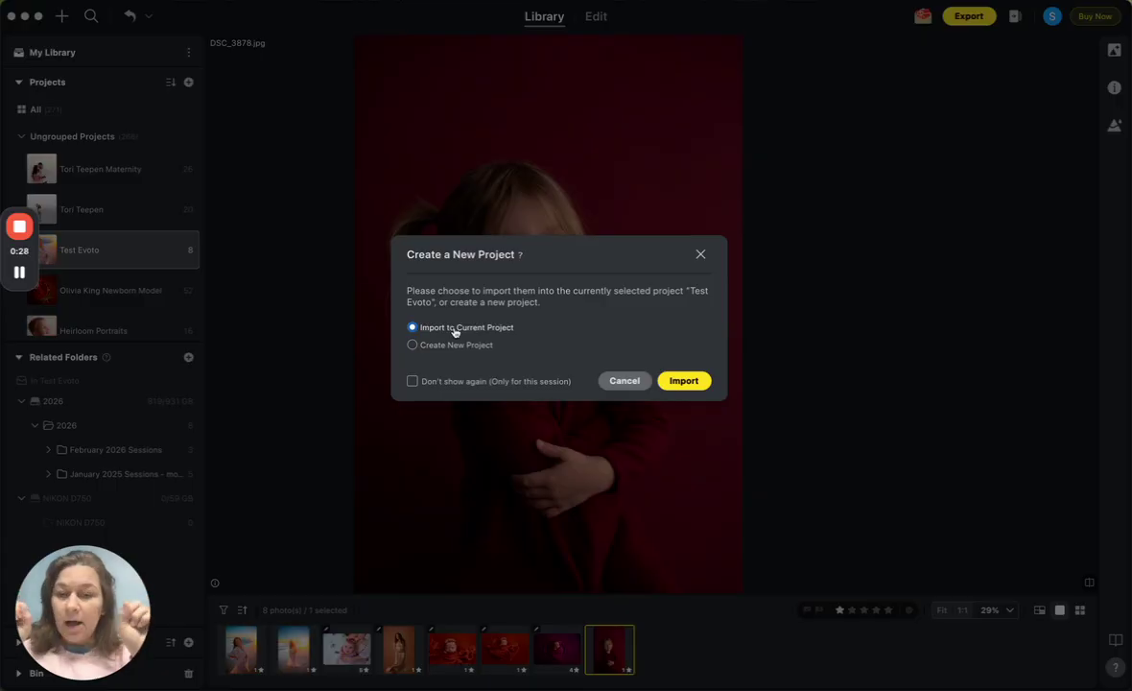
click(684, 381)
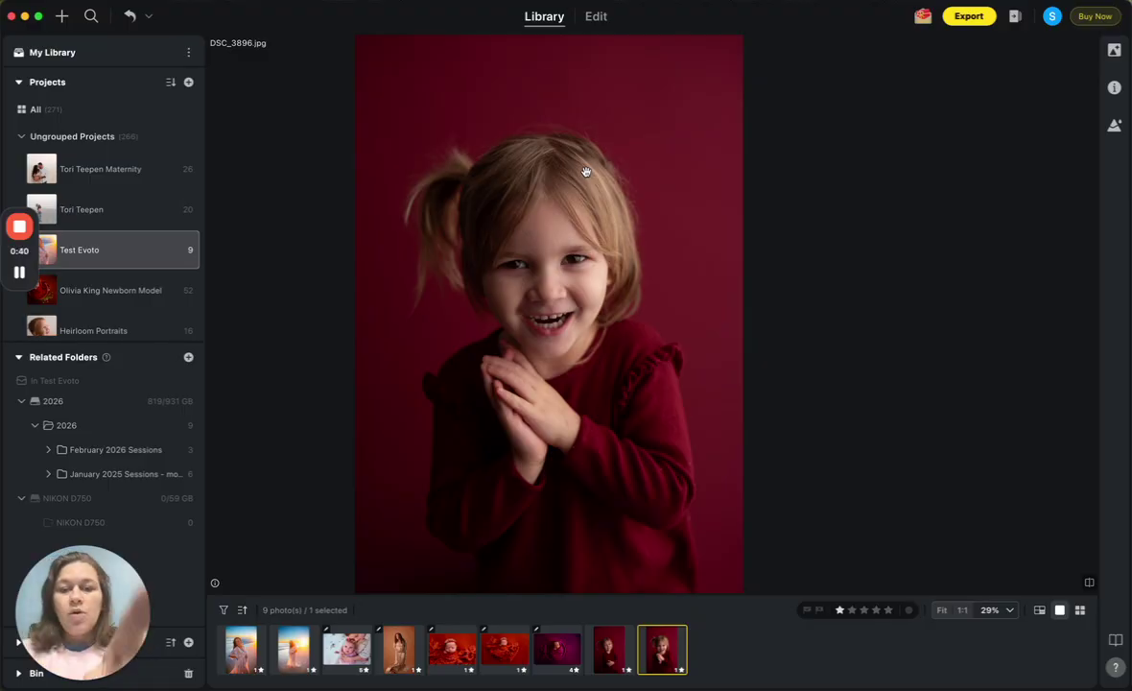
Browse back through the neighbouring photos in the project and return to DSC_3896.jpg.
key(Left)
key(Left)
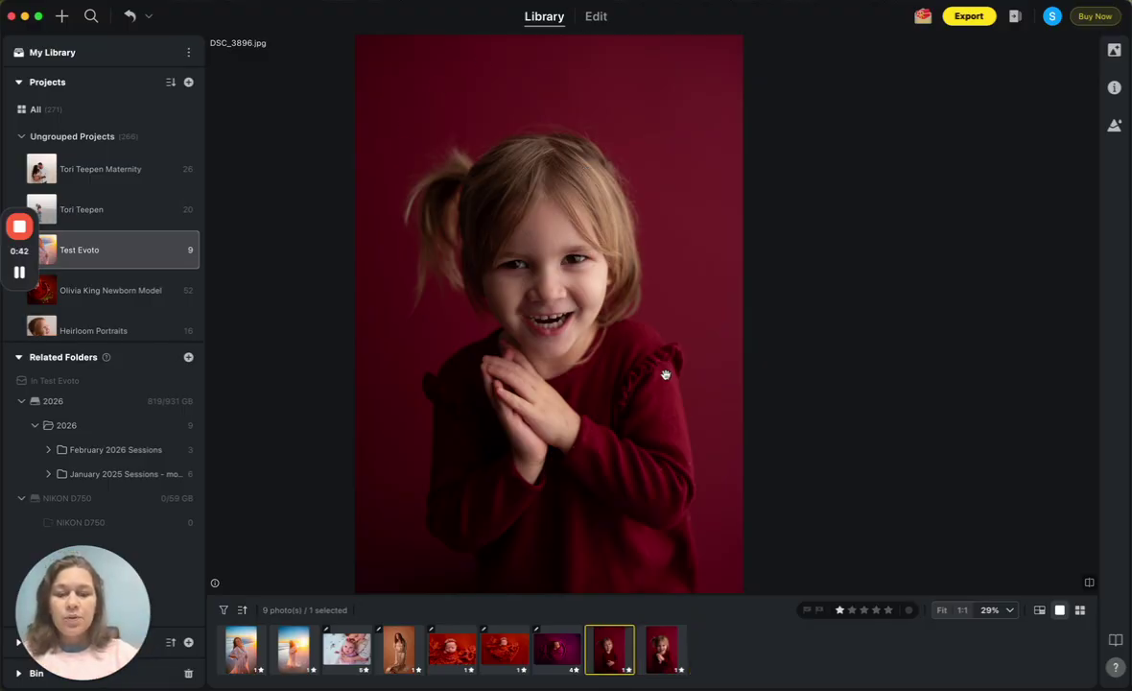
key(Left)
key(Right)
key(Right)
key(Right)
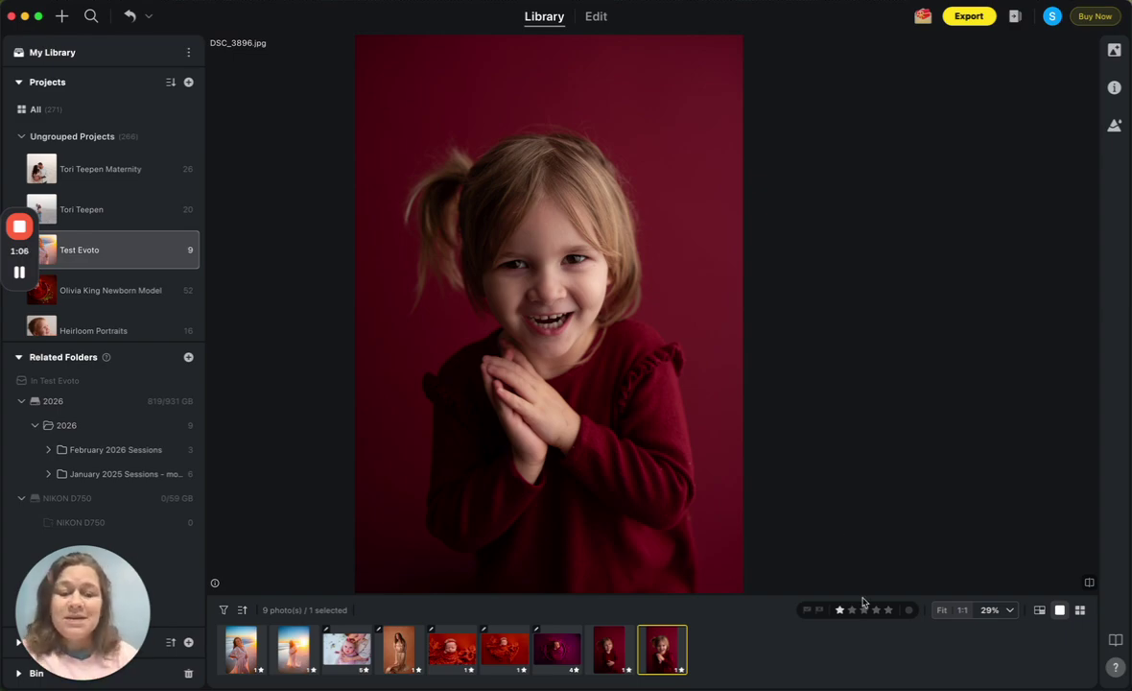
View the photo at 300%, 5% and 1:1 zoom, and fit it back to the viewing area.
click(1003, 612)
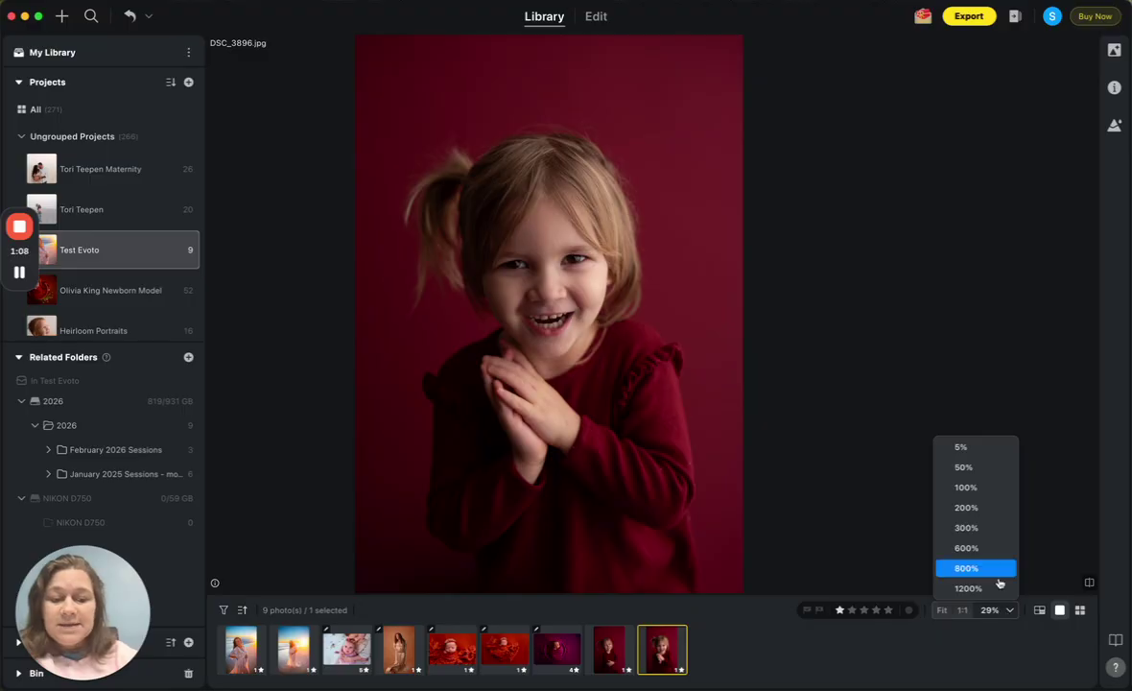
click(991, 528)
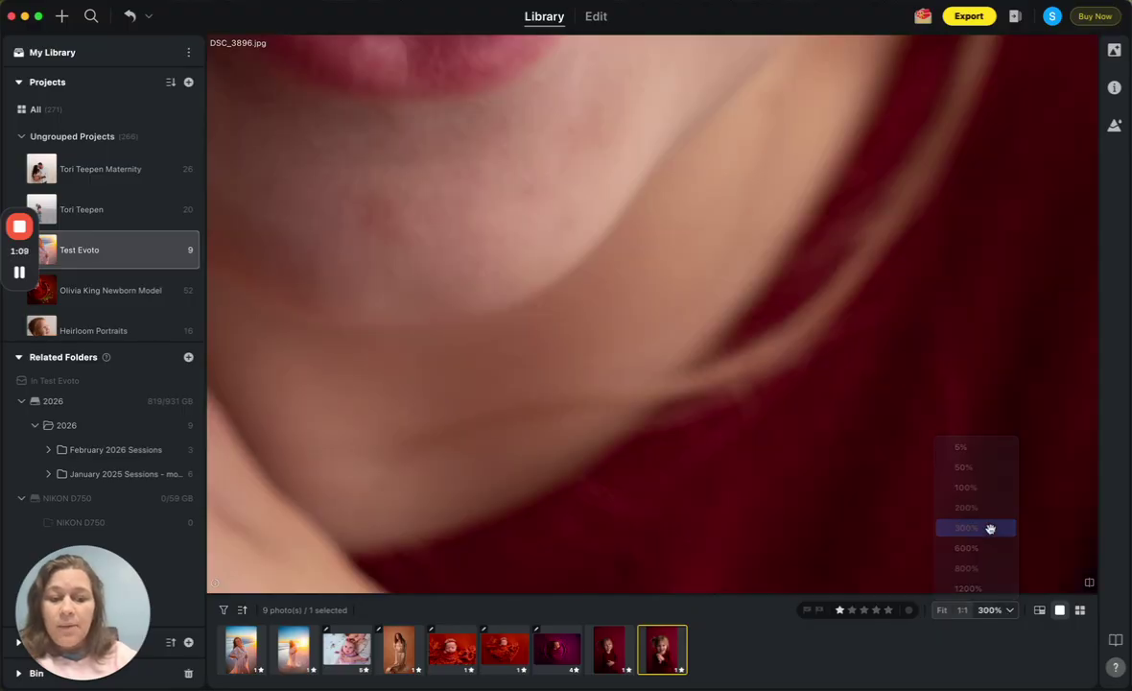
click(994, 610)
click(1004, 447)
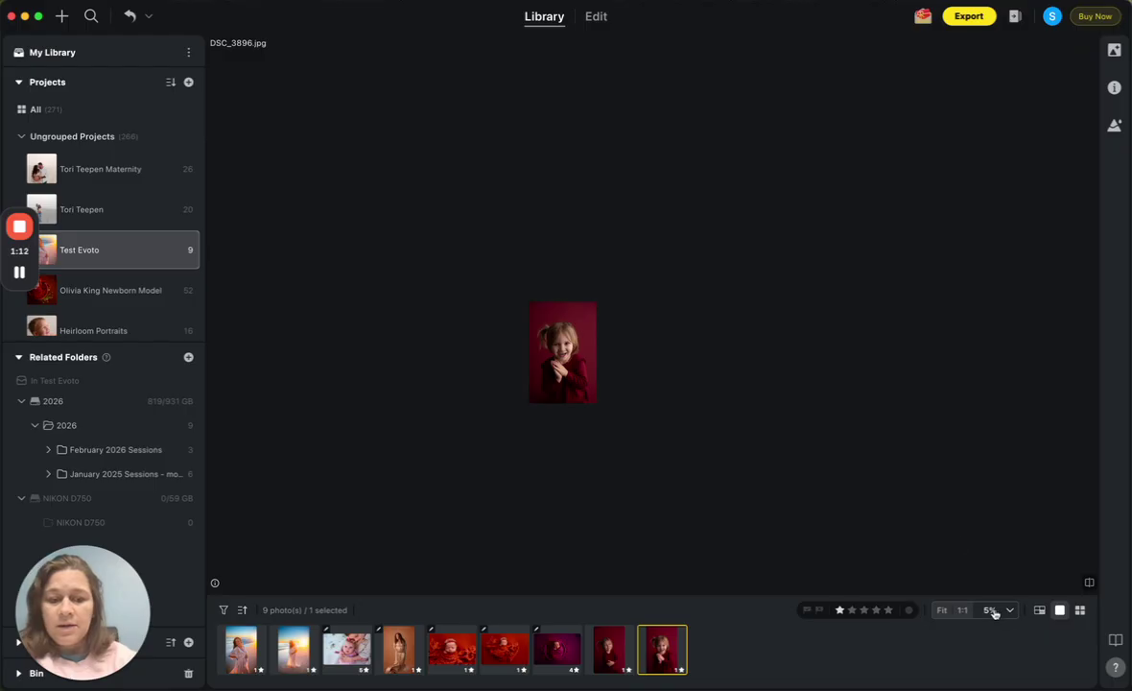
click(962, 610)
click(940, 611)
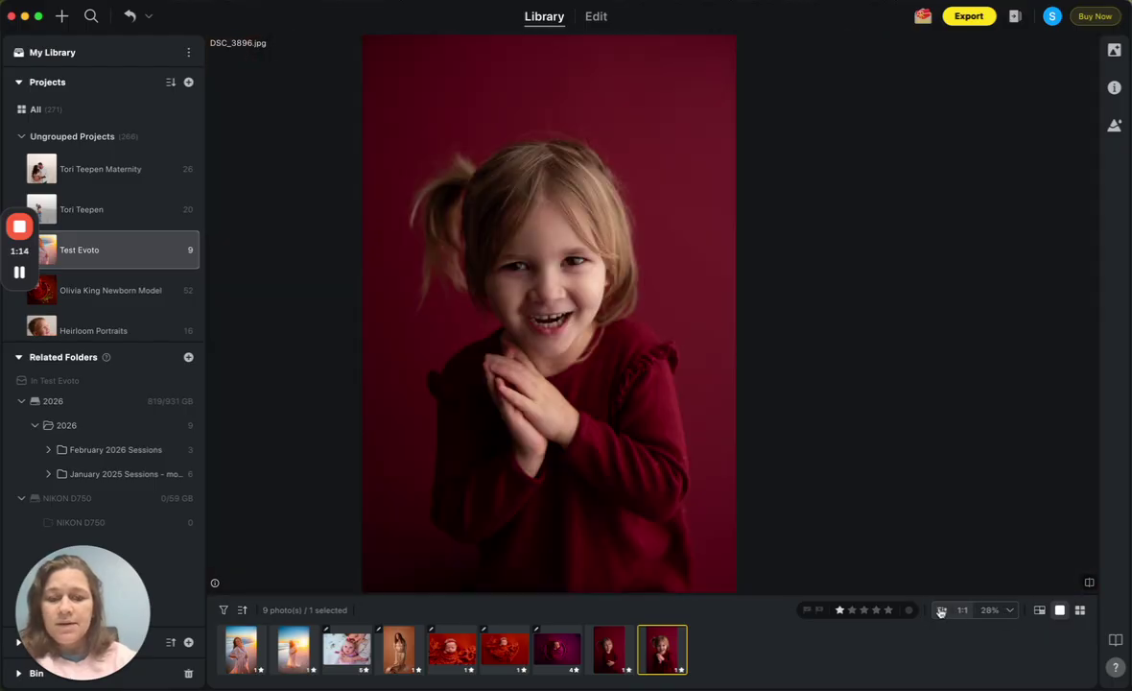
Try the other library layouts, including the thumbnail grid, and return to the single-photo view.
click(1039, 611)
click(1081, 611)
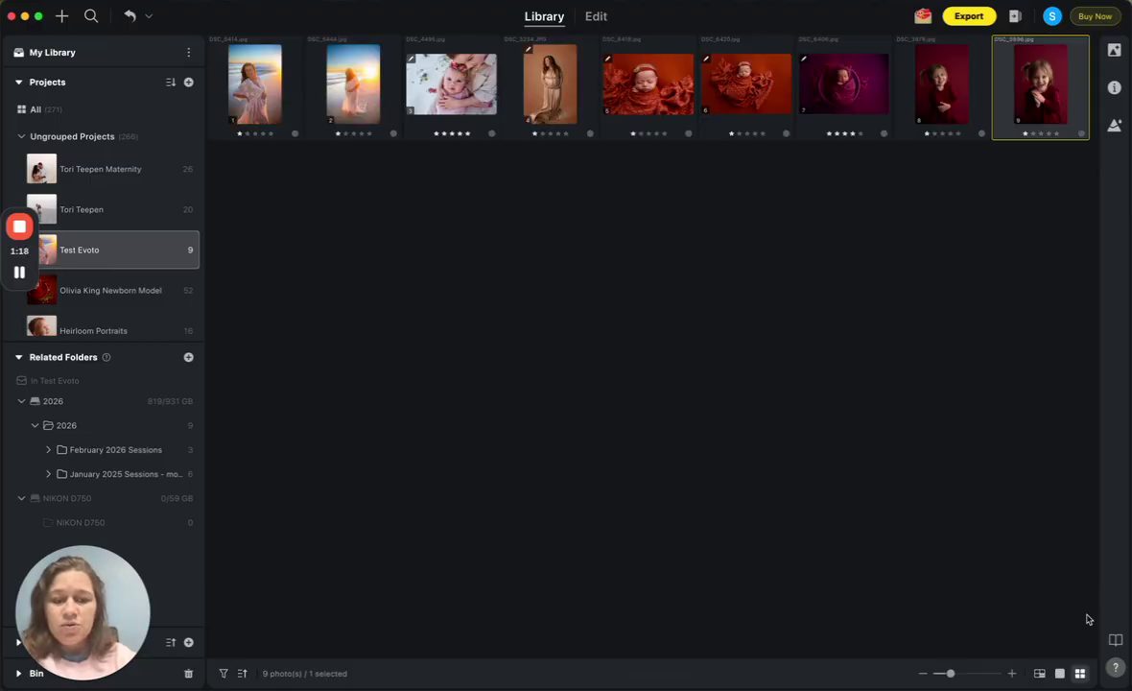
click(1059, 610)
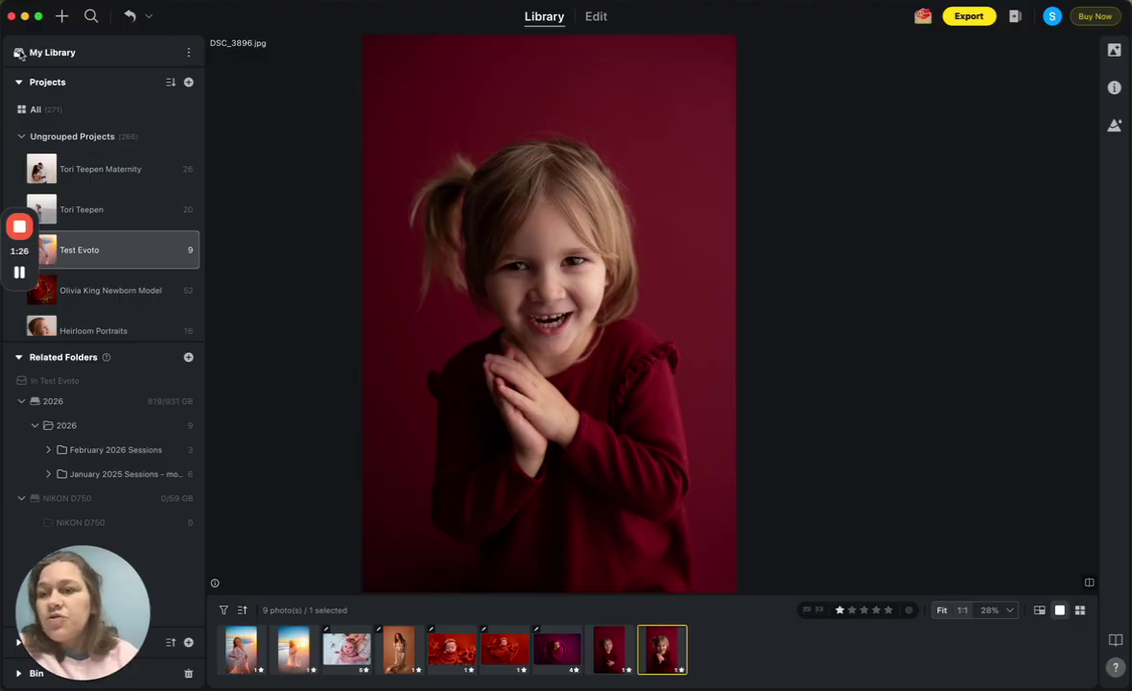
Collapse the Ungrouped Projects group and the Related Folders section in the library.
click(21, 136)
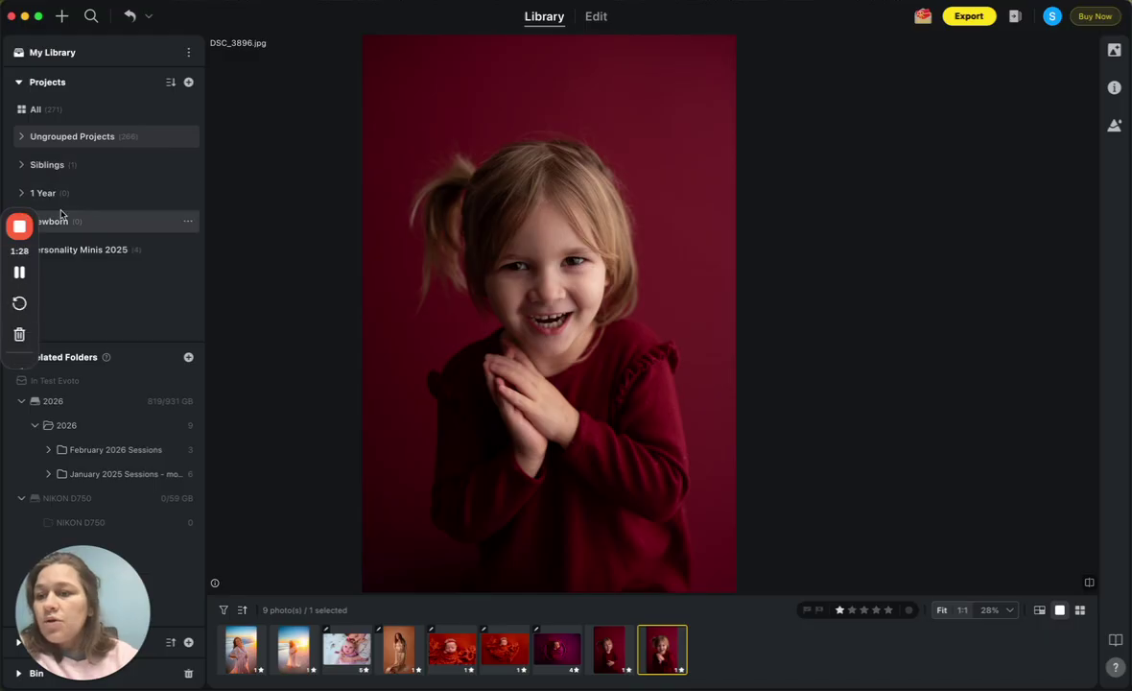
click(19, 353)
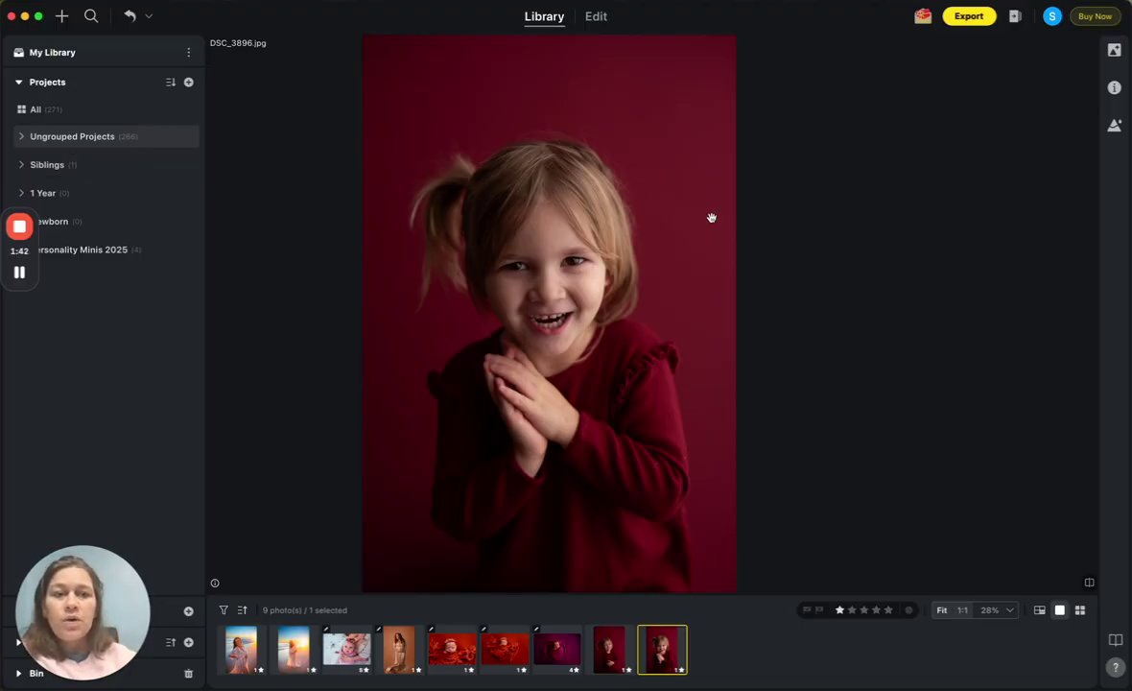
Open DSC_3896.jpg for editing, collapse Sky Replacement, and hide the background adjustments.
click(596, 18)
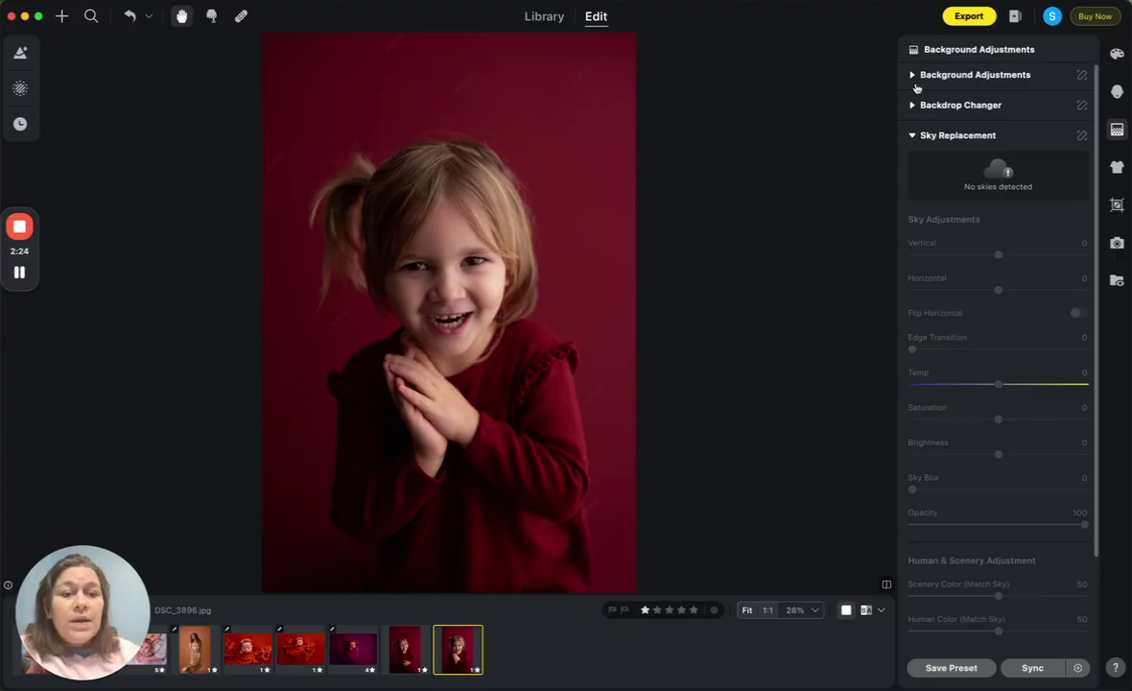
click(913, 135)
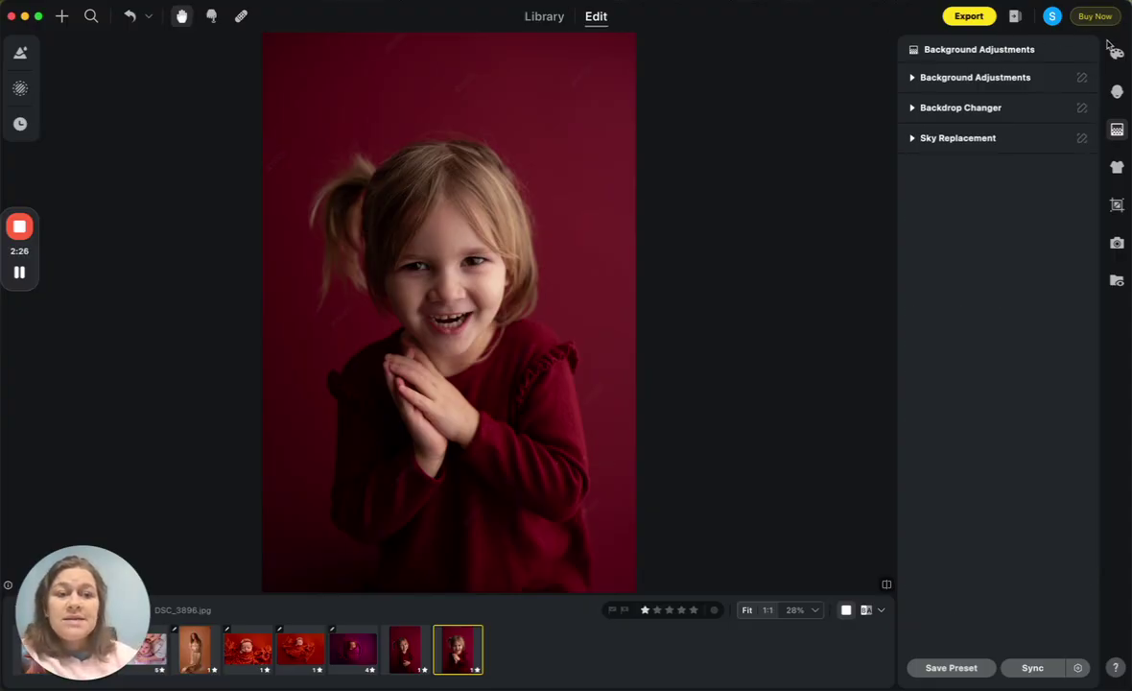
click(1116, 128)
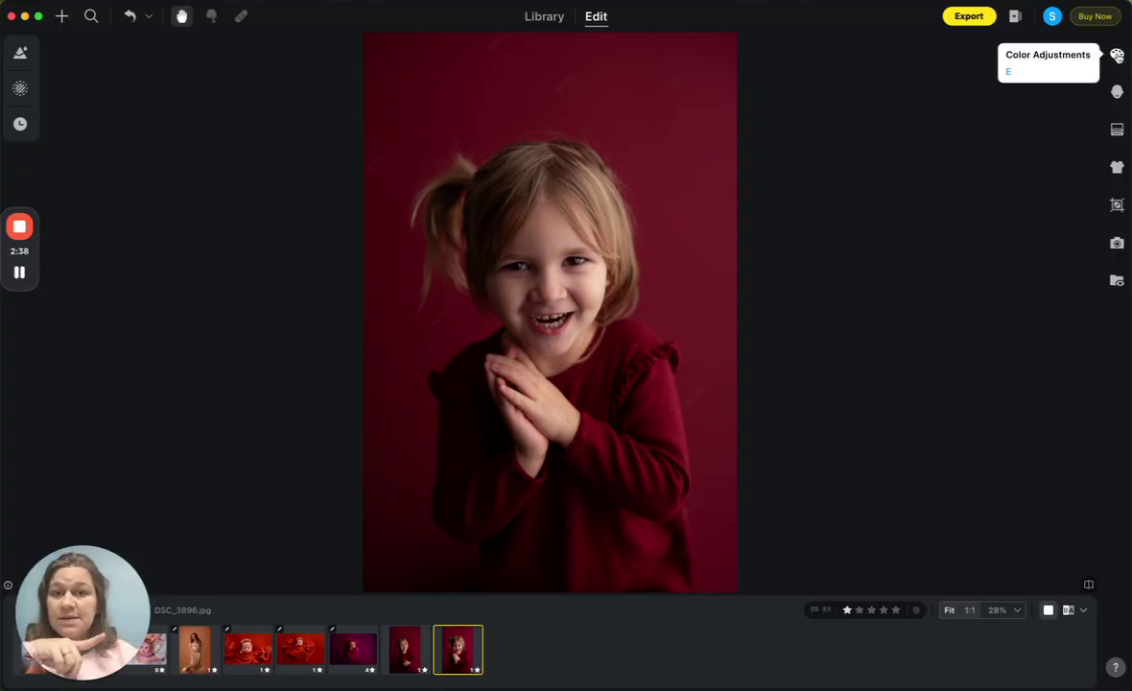
Show the color adjustments and collapse the Histogram, AI Color Adjustments, Profile and Basic sections.
click(1117, 56)
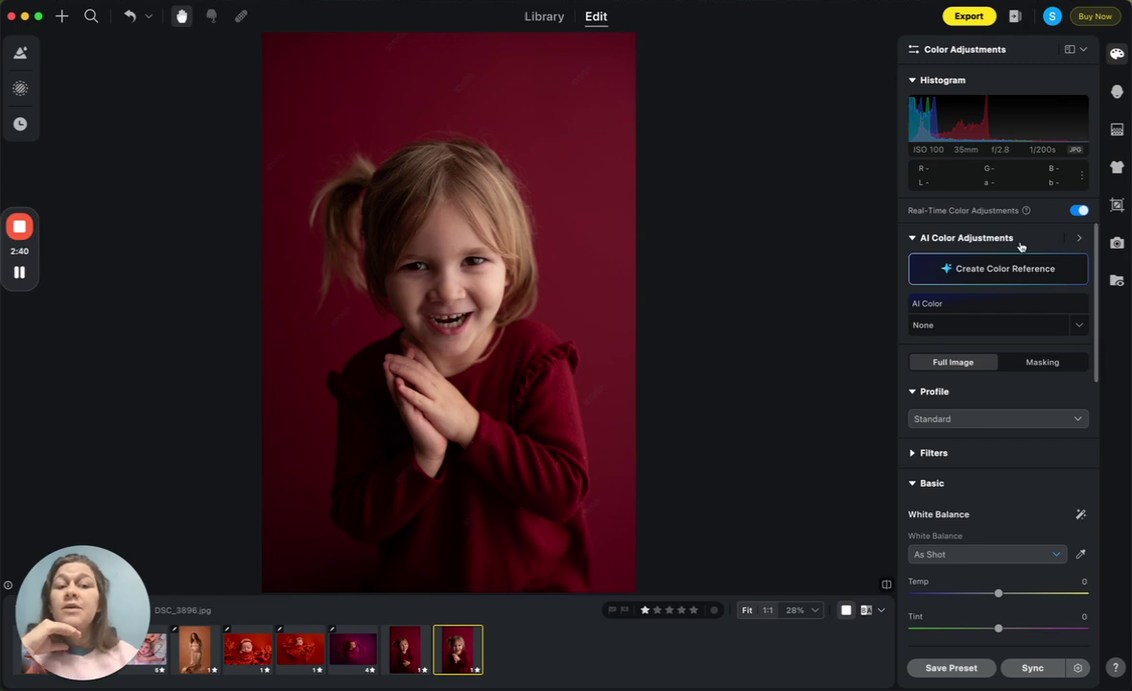
click(912, 80)
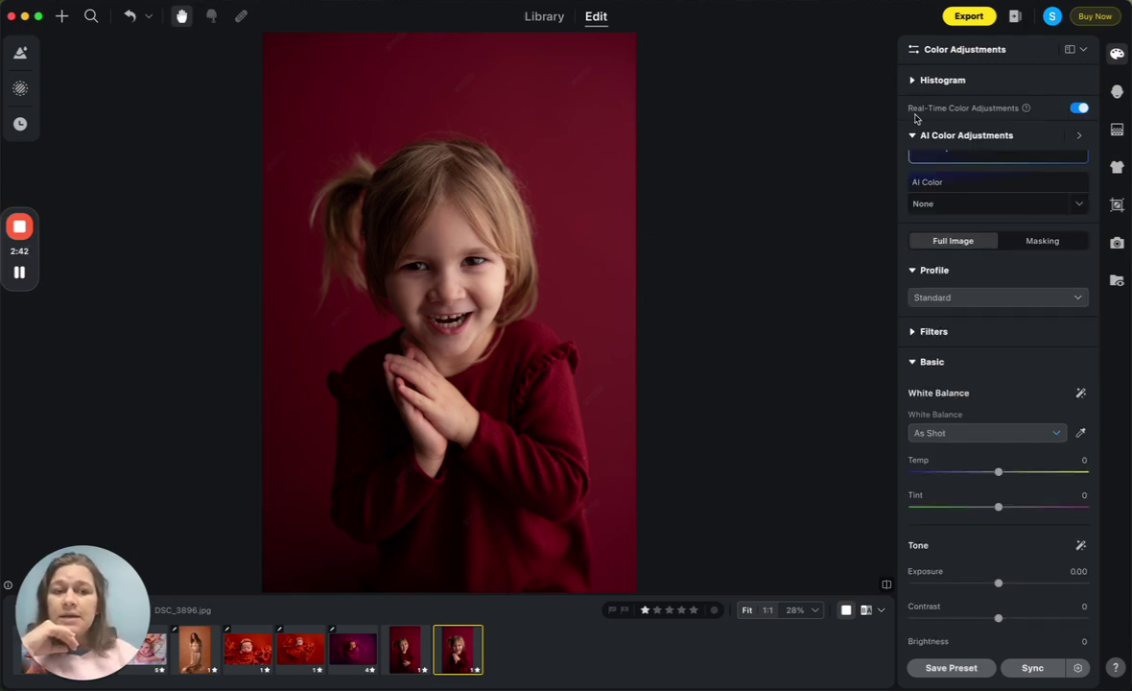
click(912, 135)
click(912, 198)
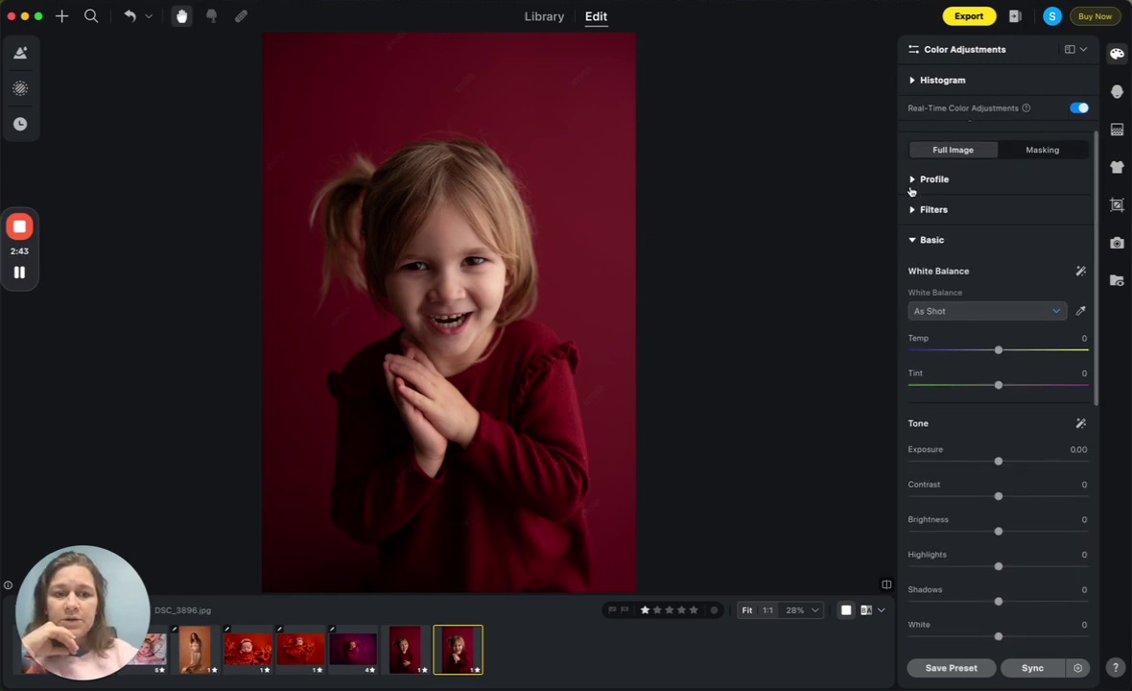
click(912, 255)
click(912, 81)
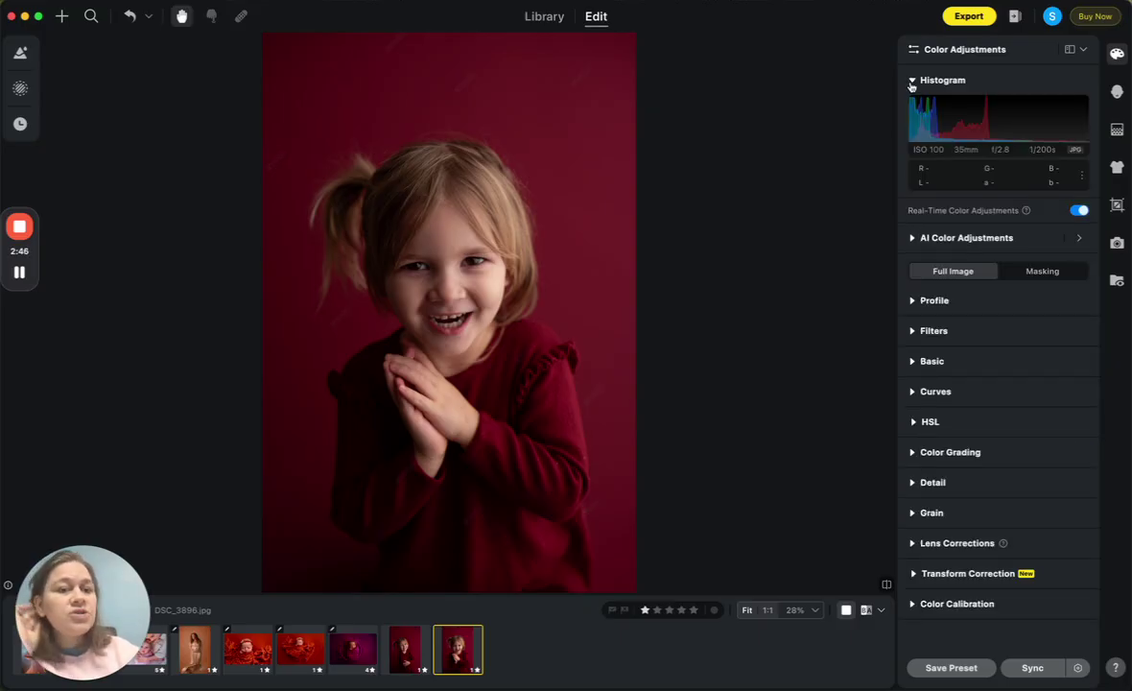
click(921, 86)
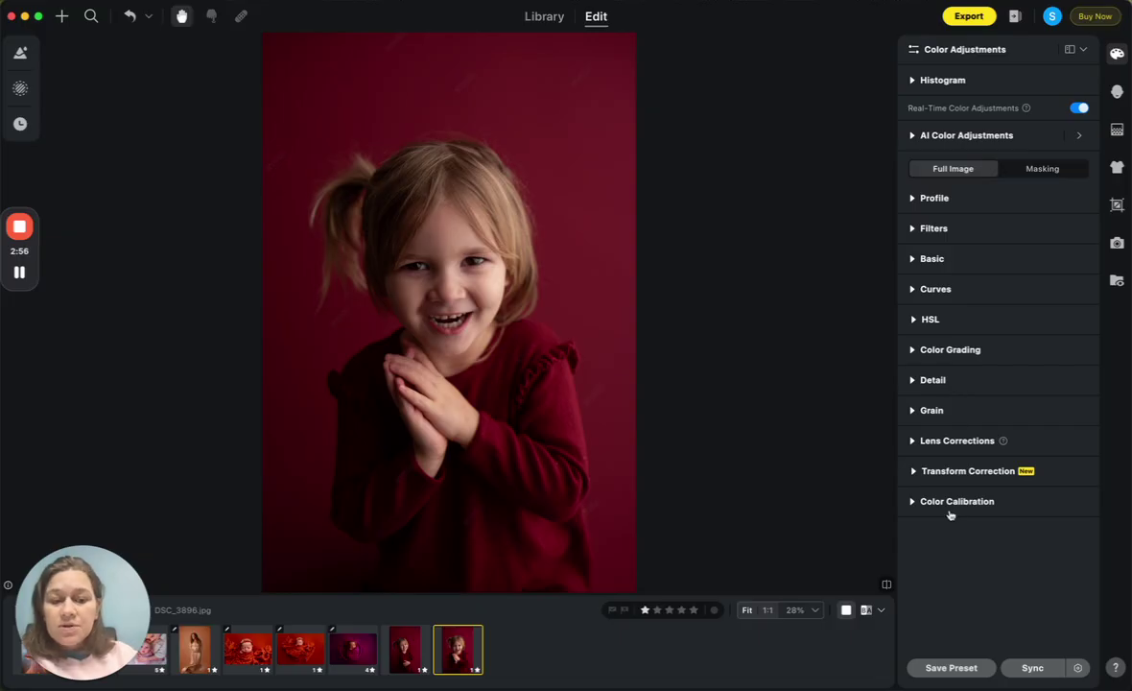
Expand the AI Color Adjustments and Histogram sections of the color adjustments.
click(935, 138)
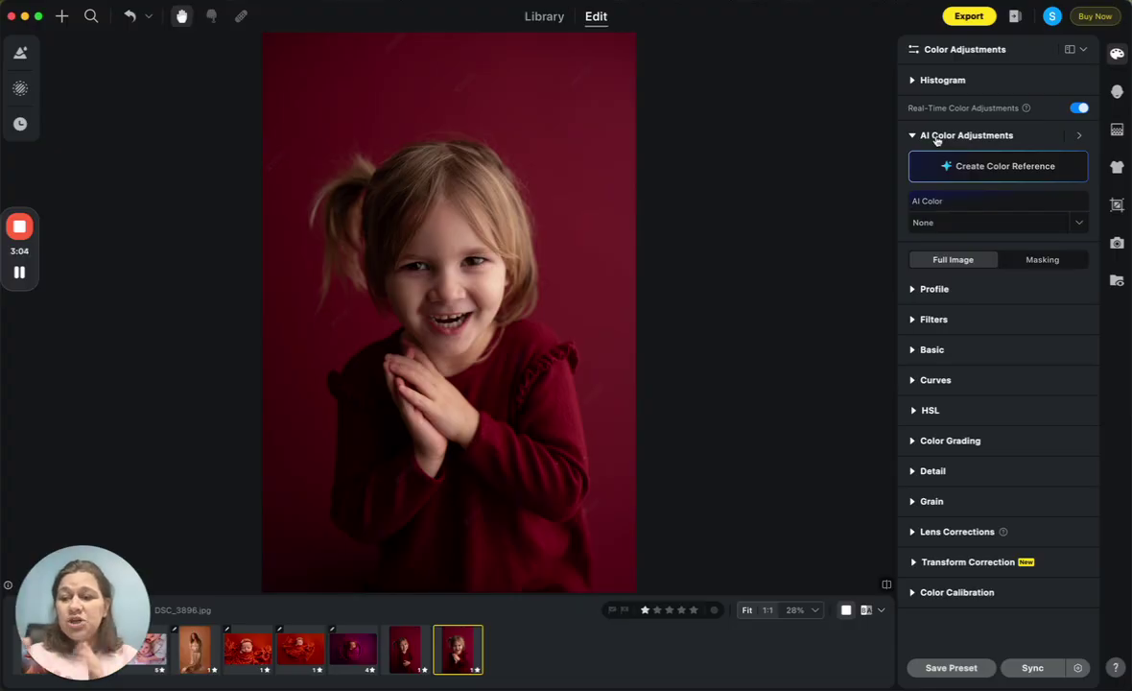
click(923, 82)
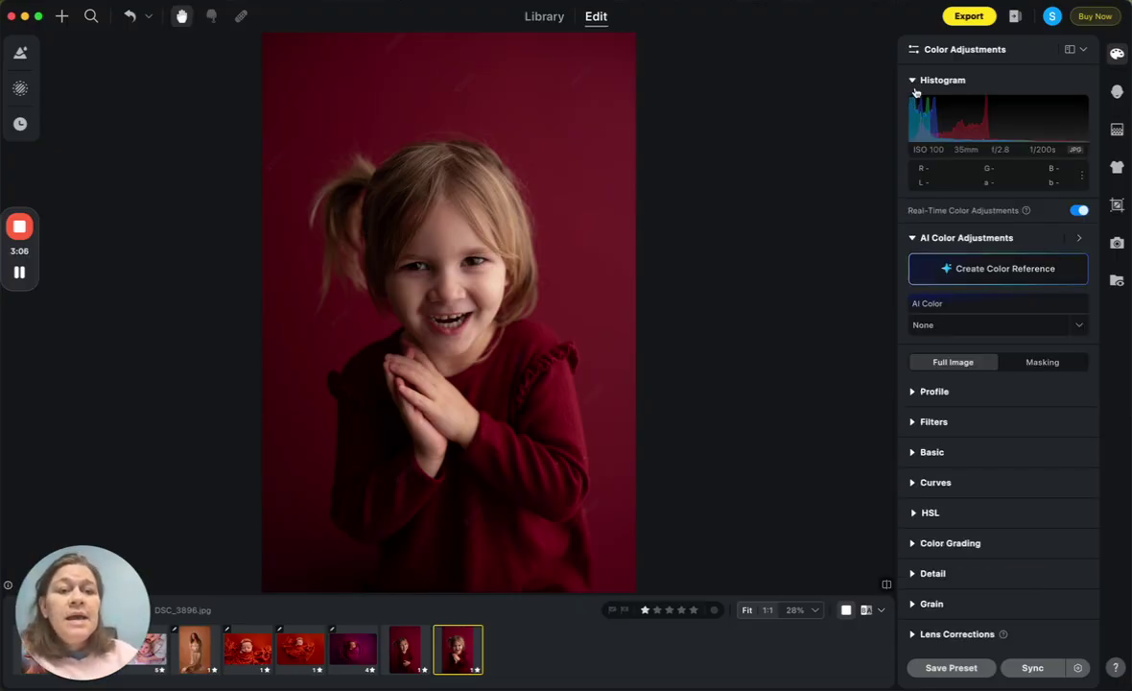
Show the portrait retouching tools and collapse the Blemish Removal section.
click(1117, 91)
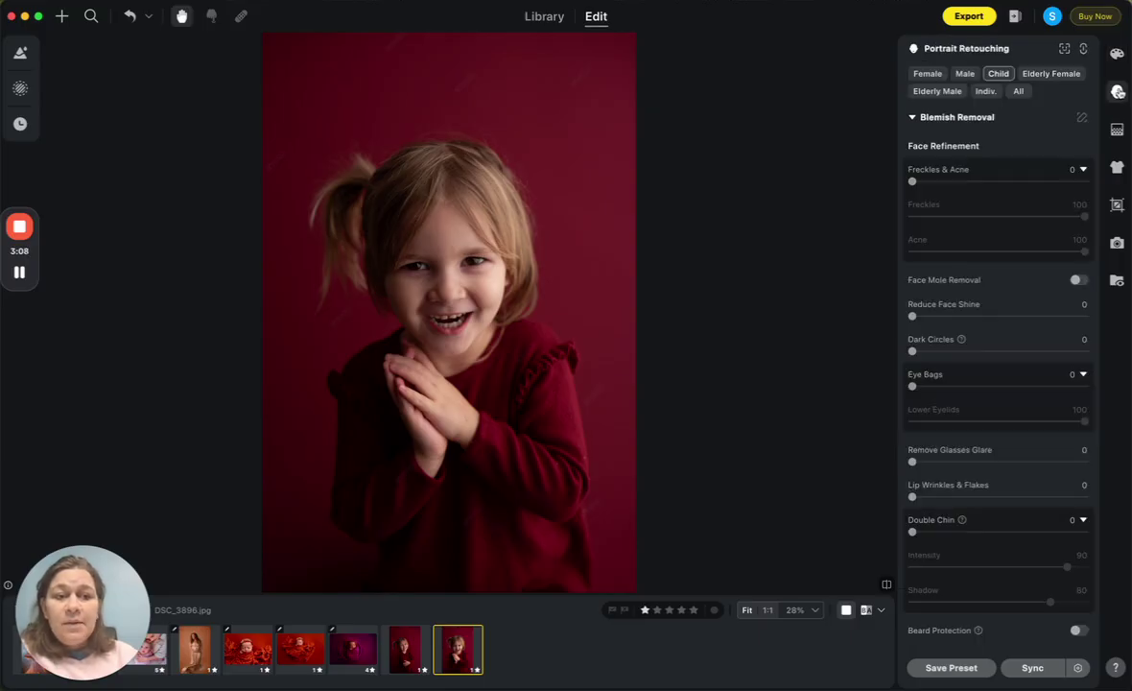
click(914, 118)
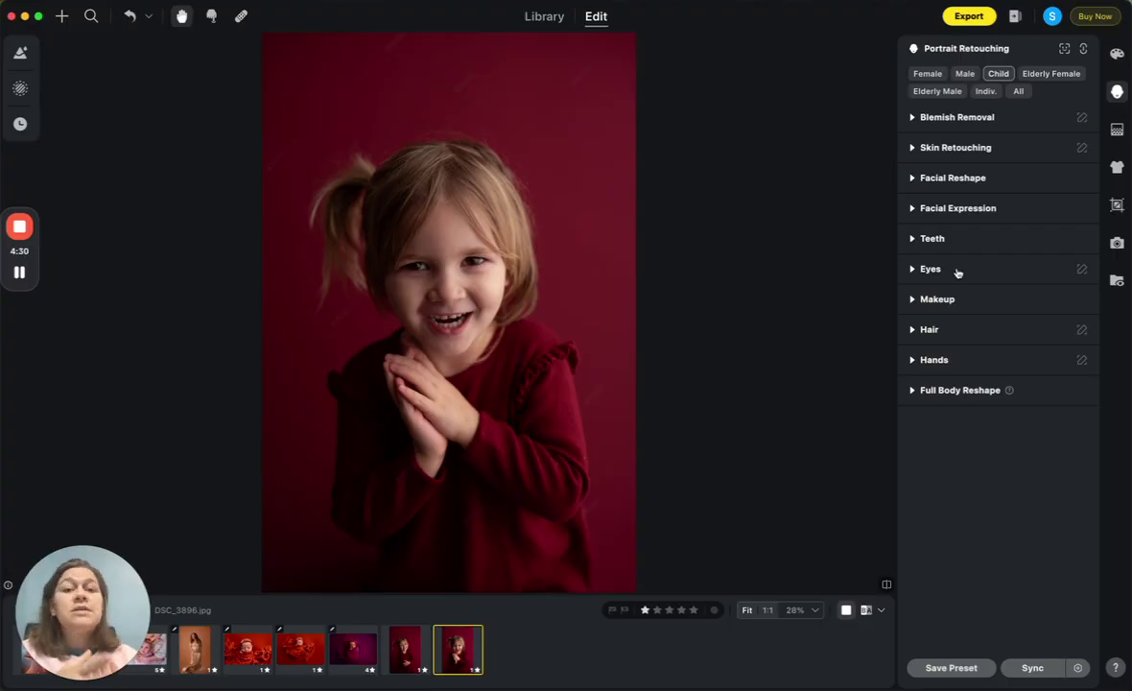
Review the background, clothing and crop tools in turn, collapsing the Clothing Adjustment section.
click(1117, 130)
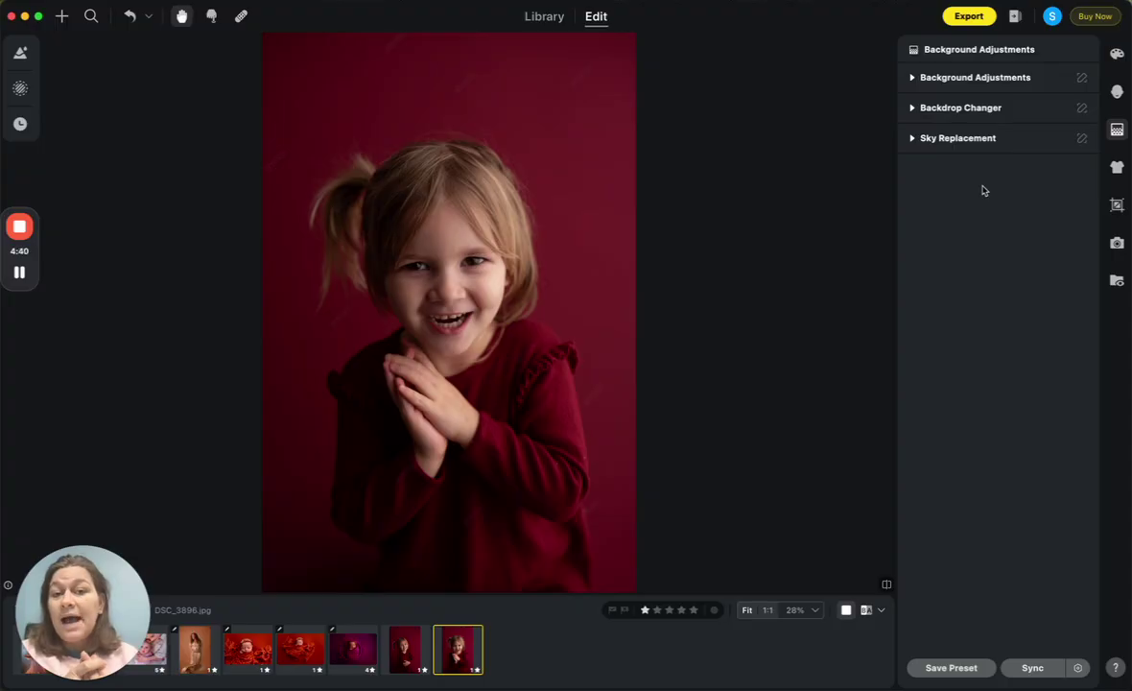
click(1116, 167)
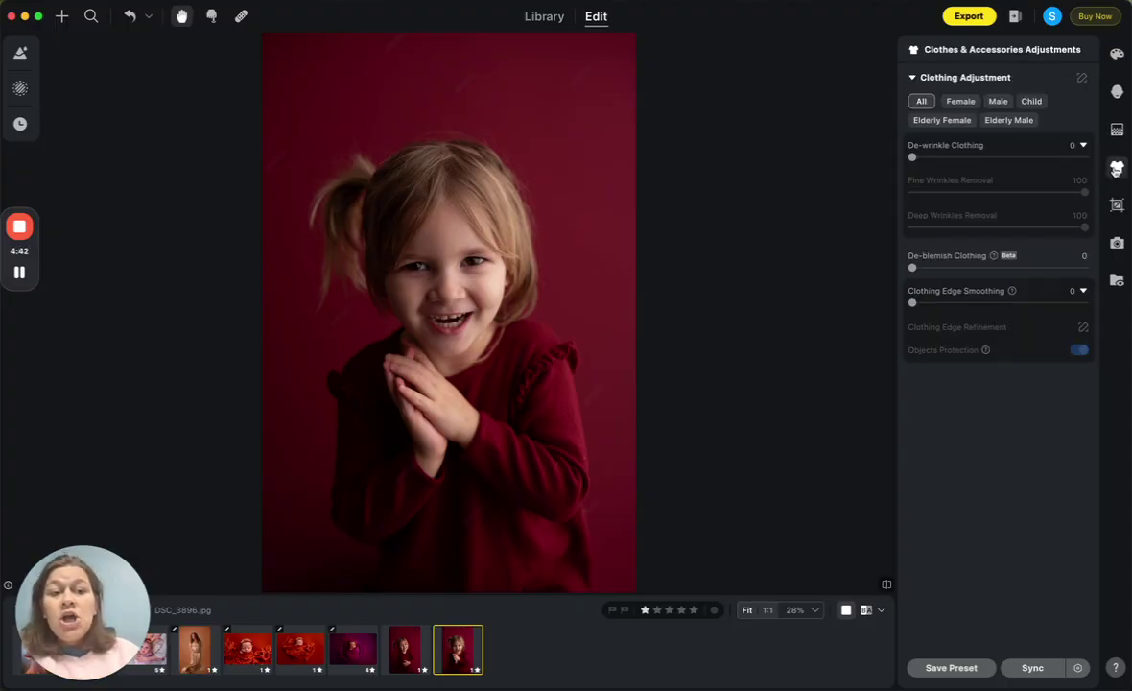
click(912, 78)
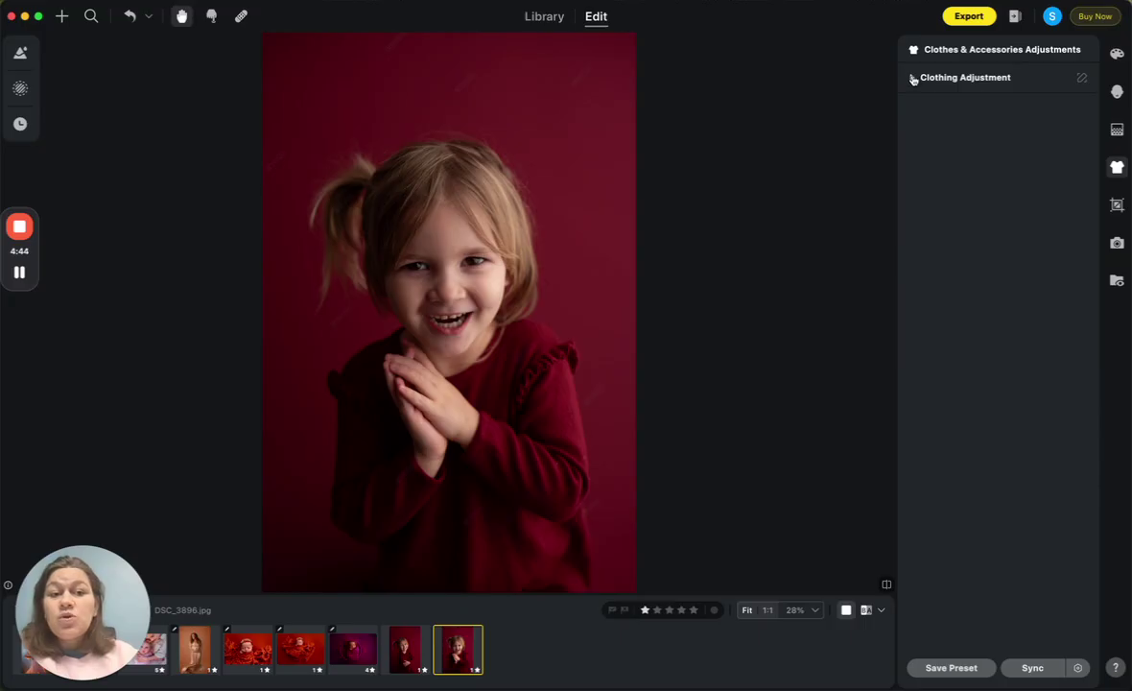
click(1117, 204)
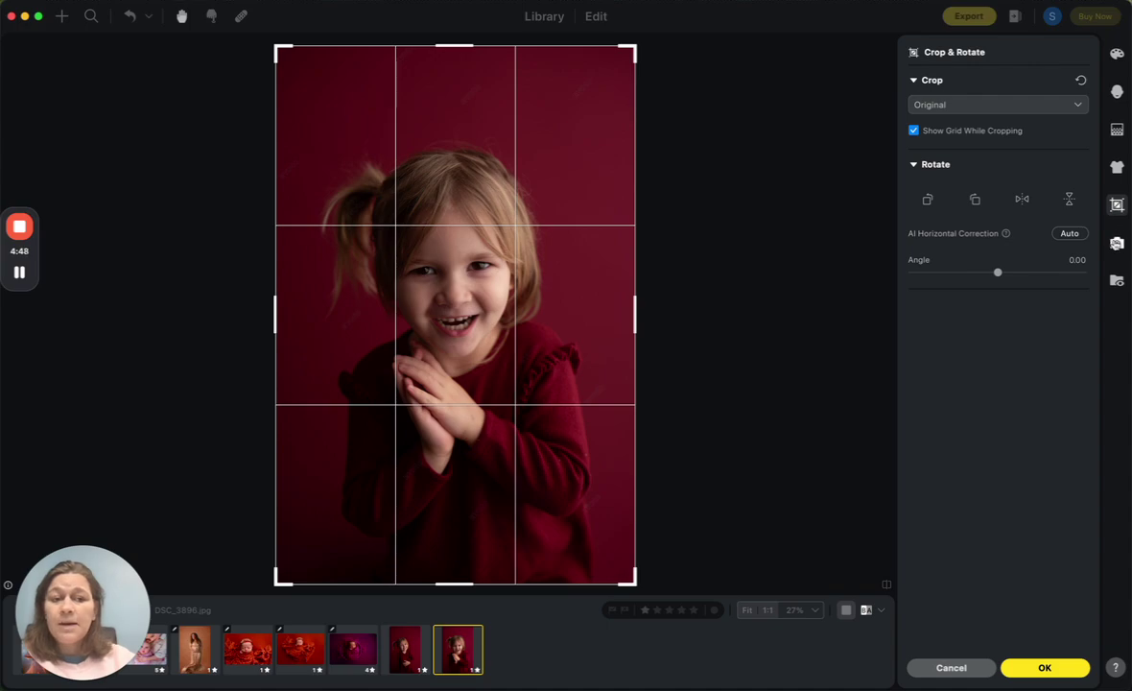
Collapse Histogram, Camera Information and Camera Settings in the Tethered Shooting options, and show the Auto Import & Export settings.
click(1117, 243)
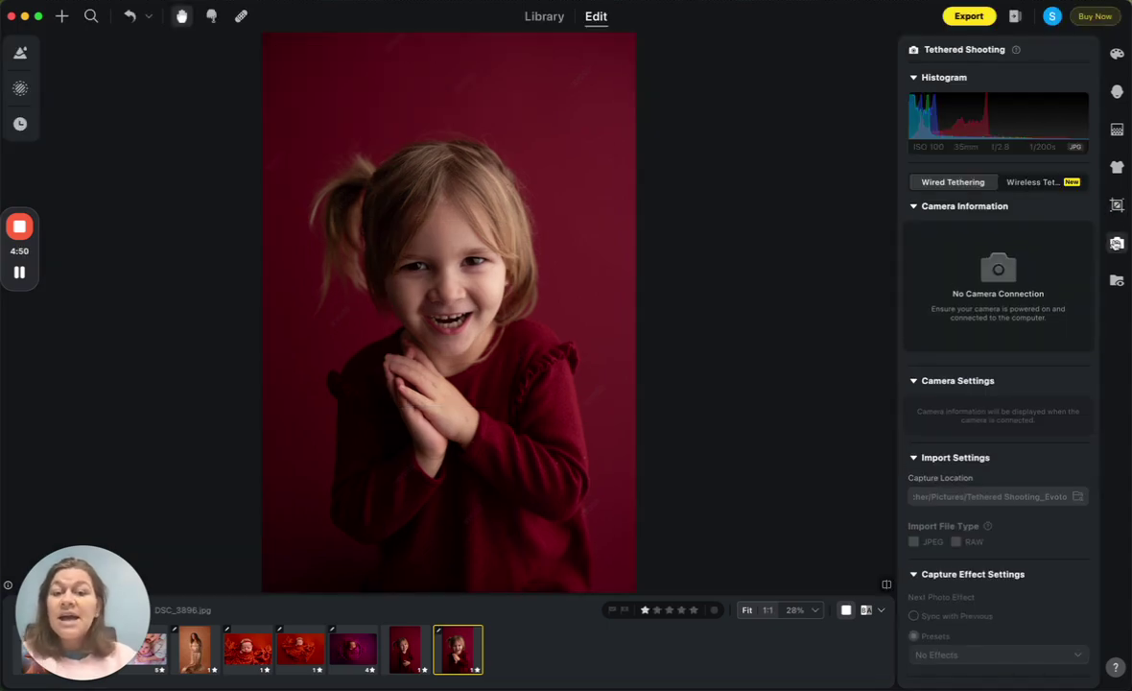
click(912, 79)
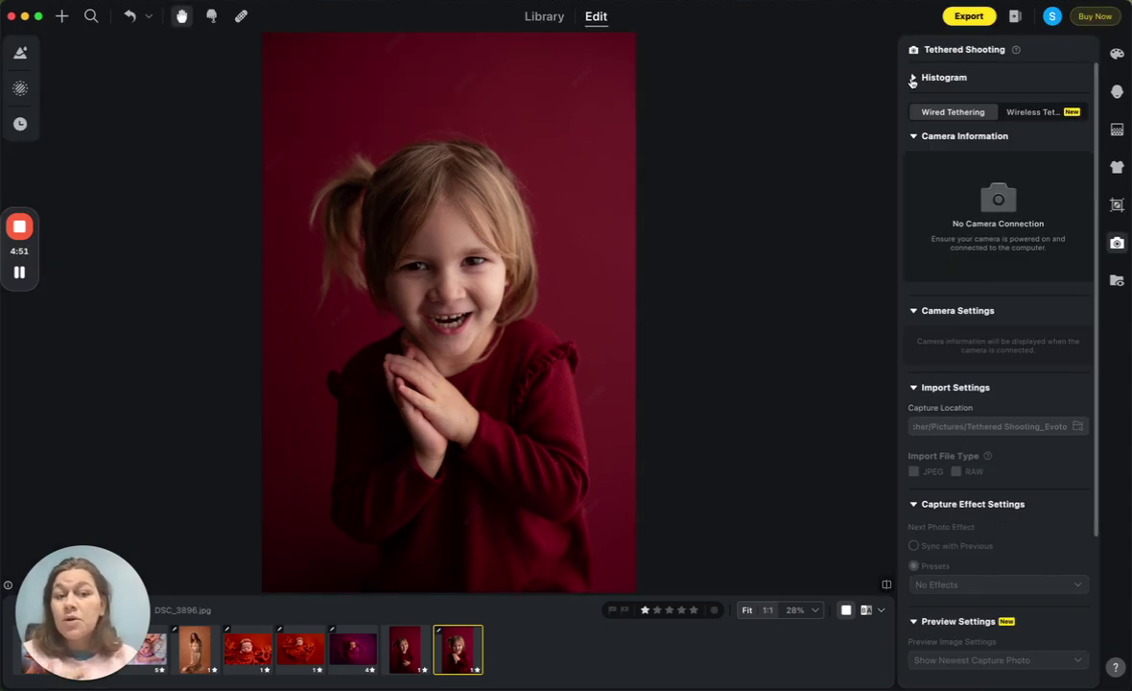
click(914, 136)
click(915, 166)
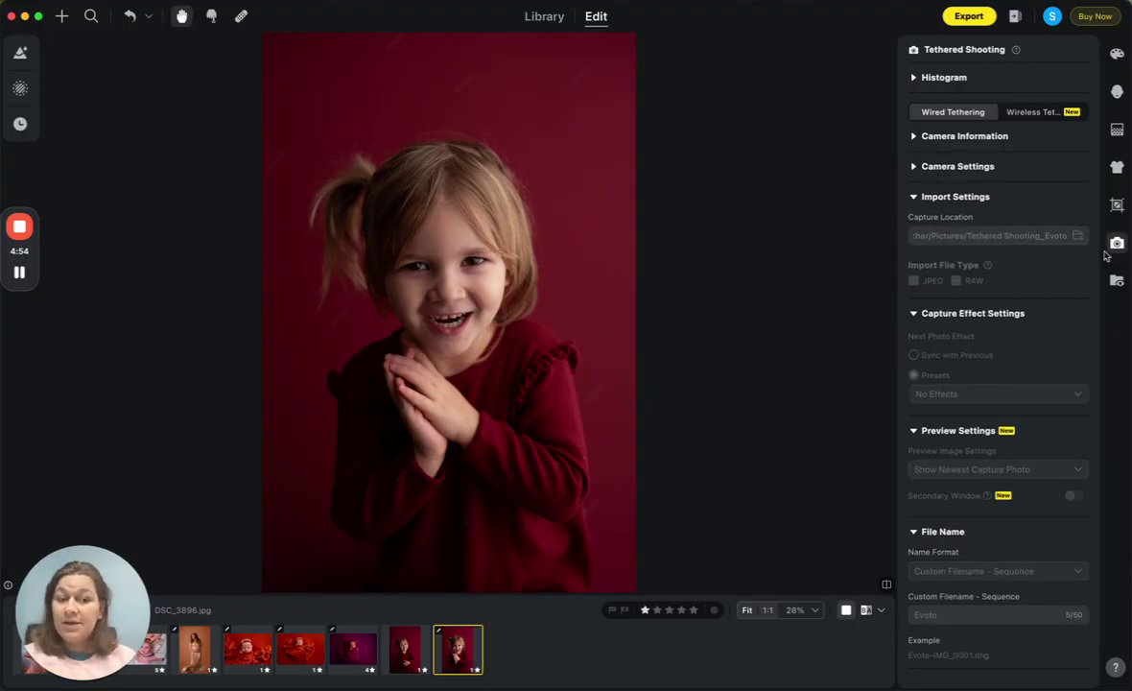
click(1117, 280)
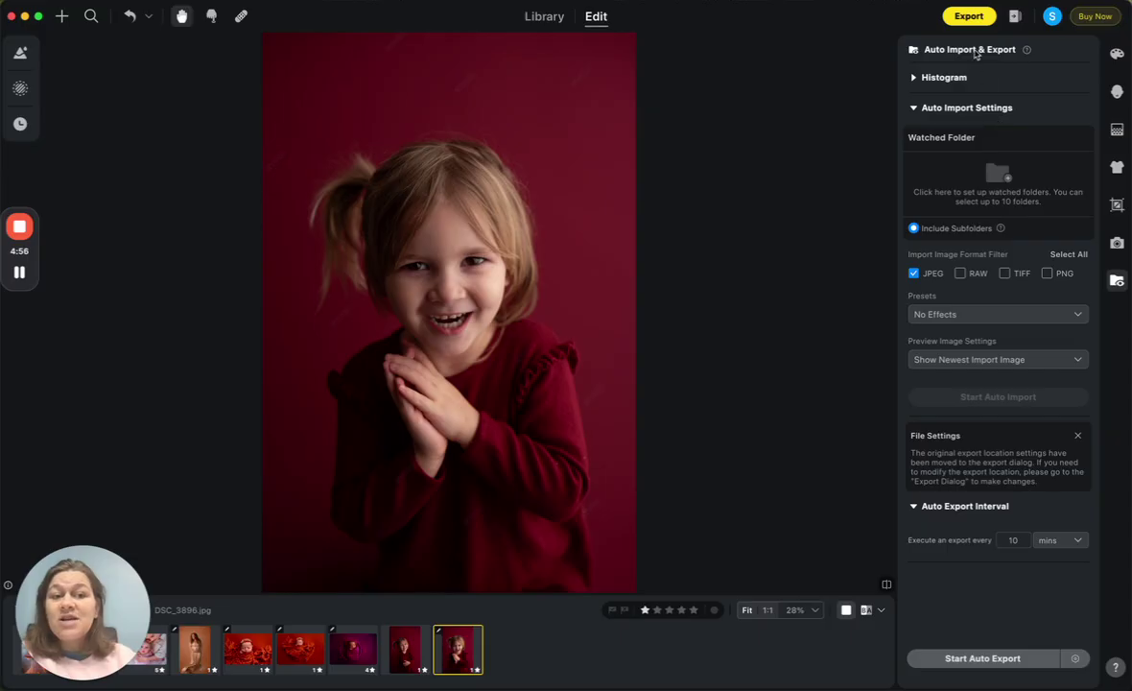